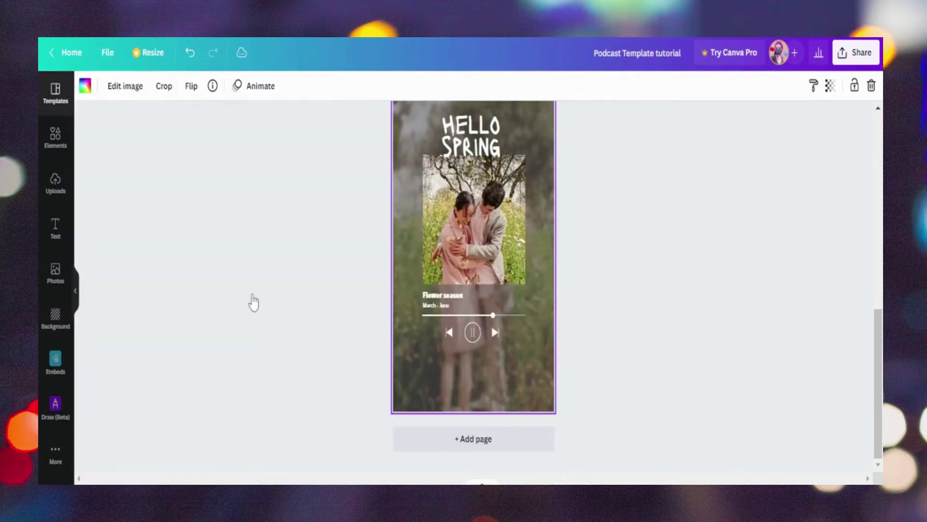
Delete the "HELLO SPRING" heading from the podcast template page.
scroll(878, 393, up, 1)
click(836, 348)
click(475, 171)
key(Delete)
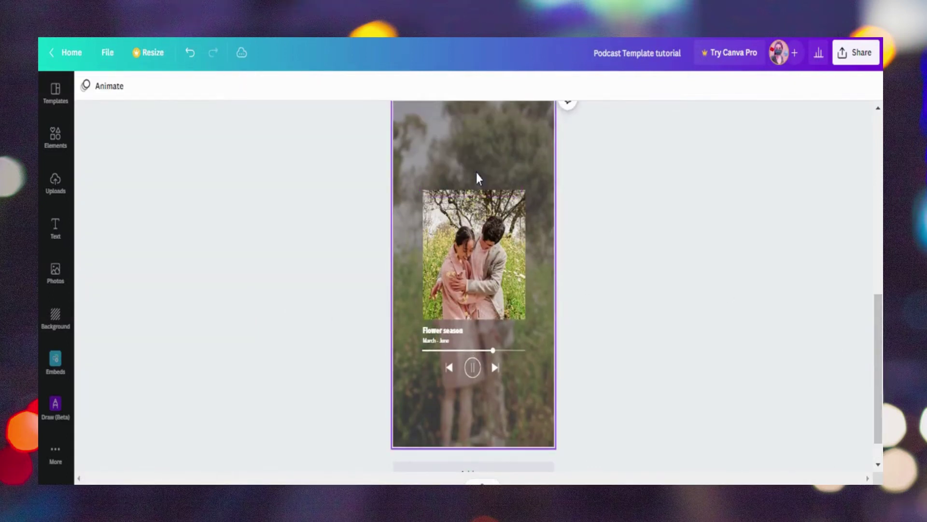
Delete the foreground couple photo and its placeholder frame, restoring the blurred background photo if it is removed too.
click(489, 232)
key(Delete)
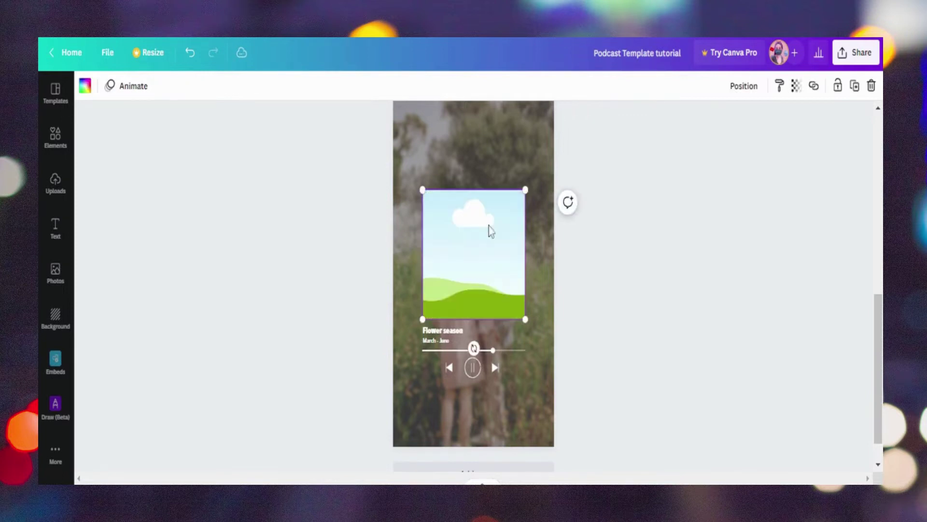
key(Delete)
key(Delete)
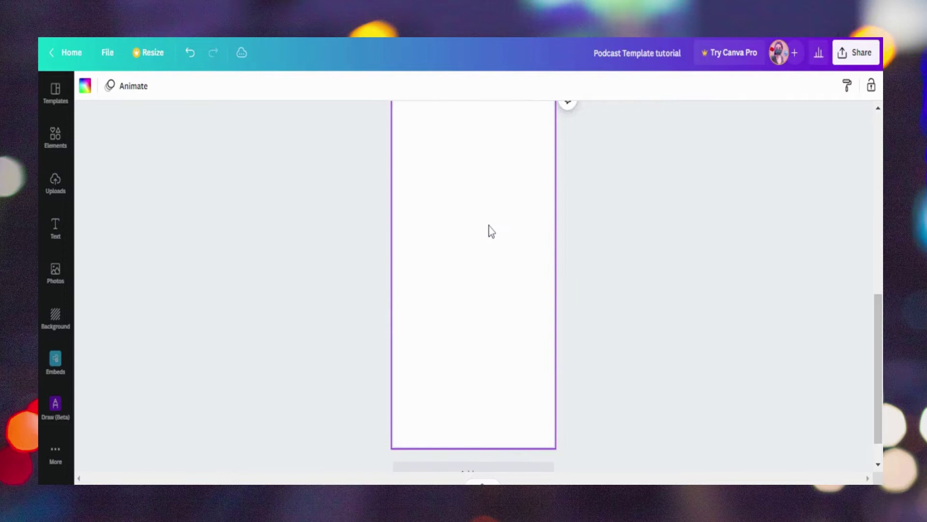
click(190, 52)
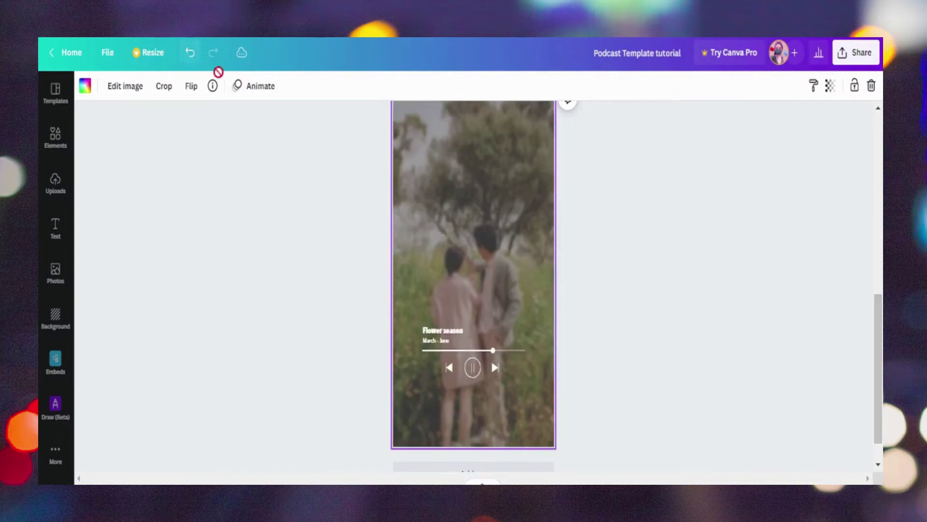
Group the "Flower season" text, the progress bar and the playback controls into one object.
drag(414, 315, 524, 422)
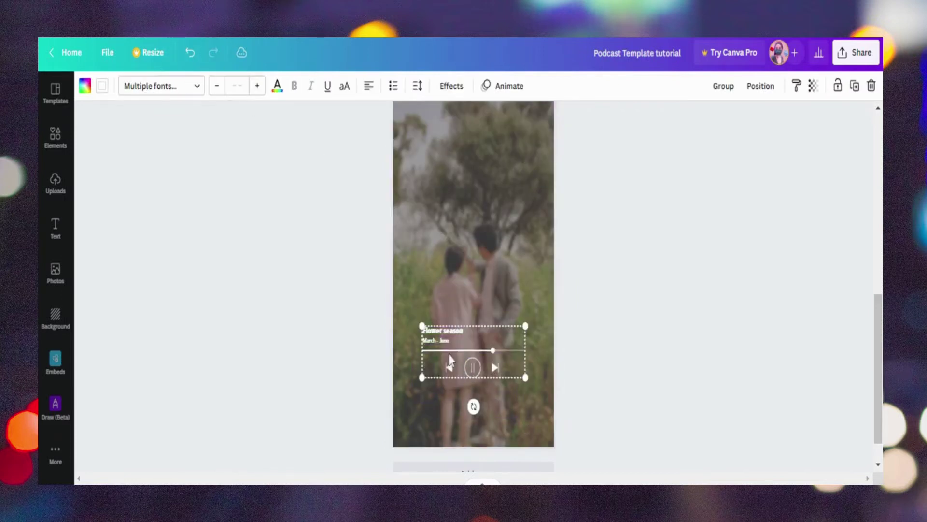
right_click(449, 355)
click(492, 418)
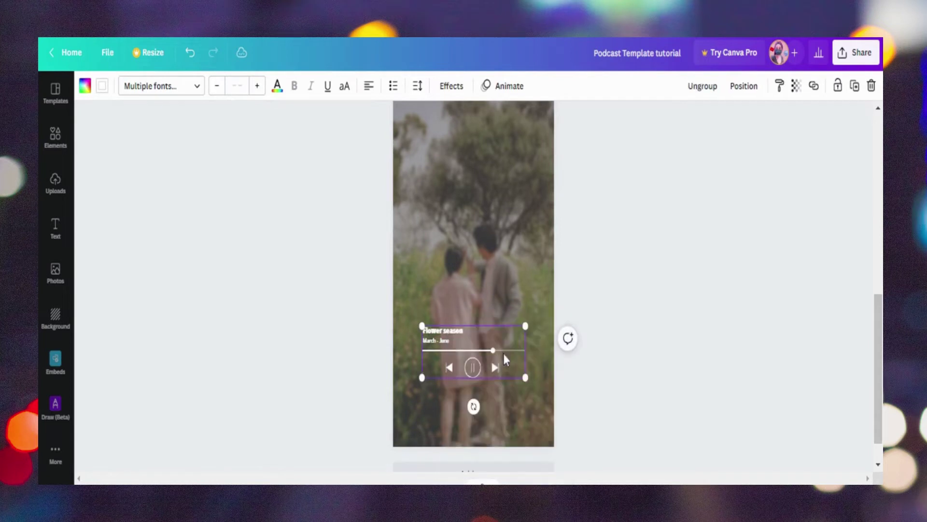
Delete the blurred background photo and move the grouped player controls slightly up the page.
click(511, 247)
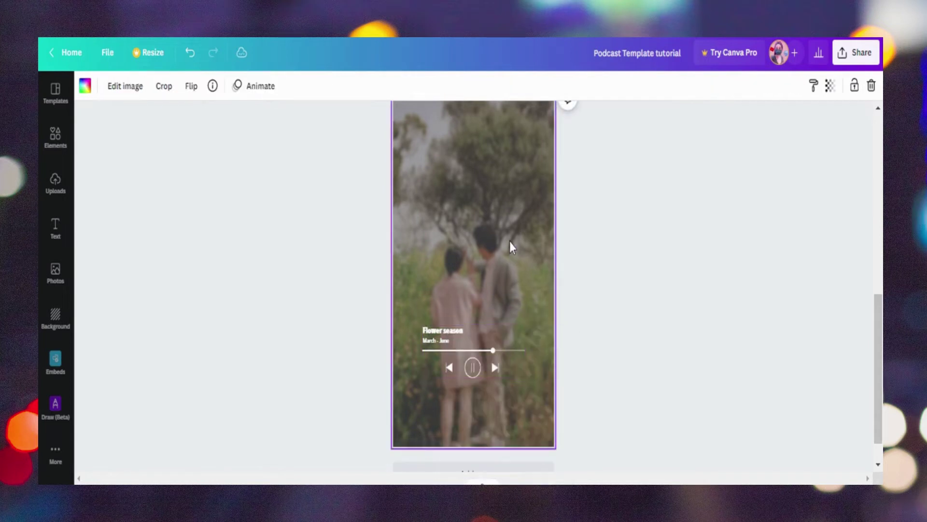
key(Delete)
click(456, 333)
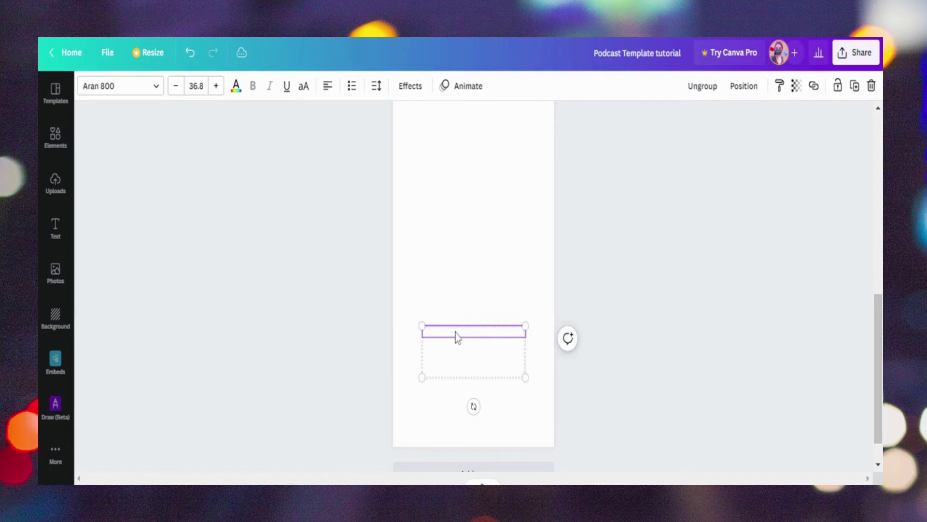
drag(472, 362, 472, 331)
Insert the uploaded photo of three men and enlarge it from the page's upper corner to the full page width.
click(55, 181)
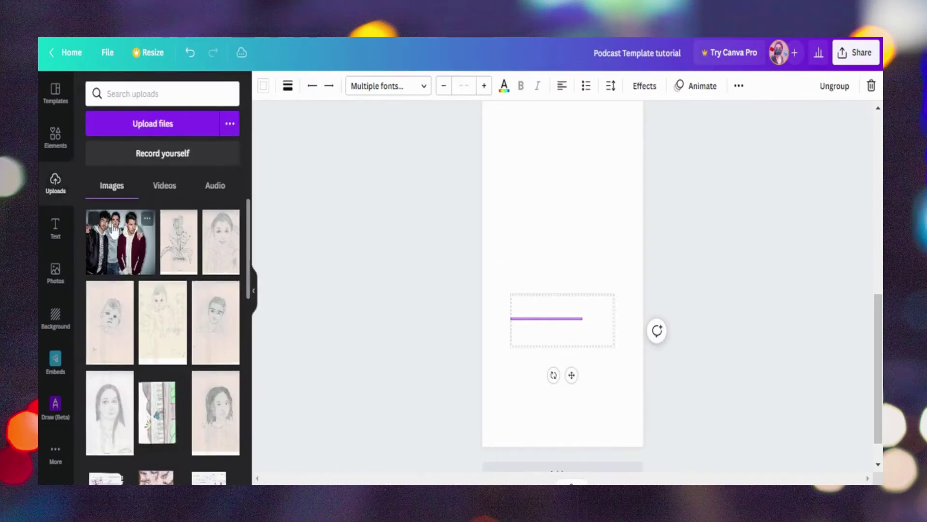
click(120, 241)
click(254, 294)
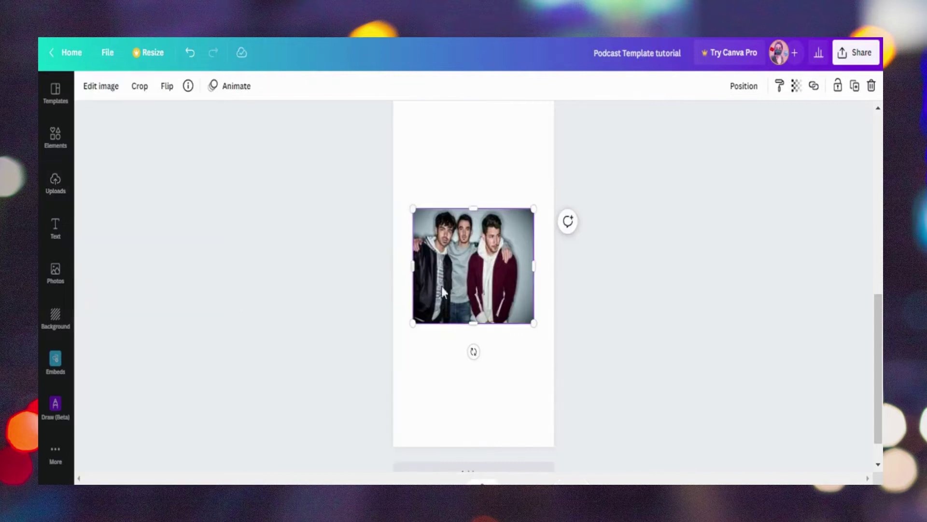
scroll(879, 344, up, 2)
drag(476, 307, 458, 185)
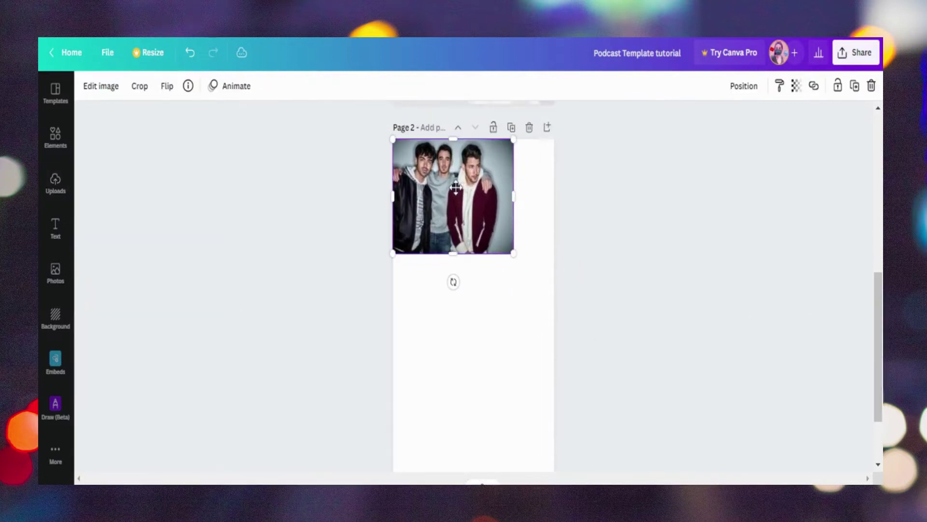
drag(513, 254, 536, 314)
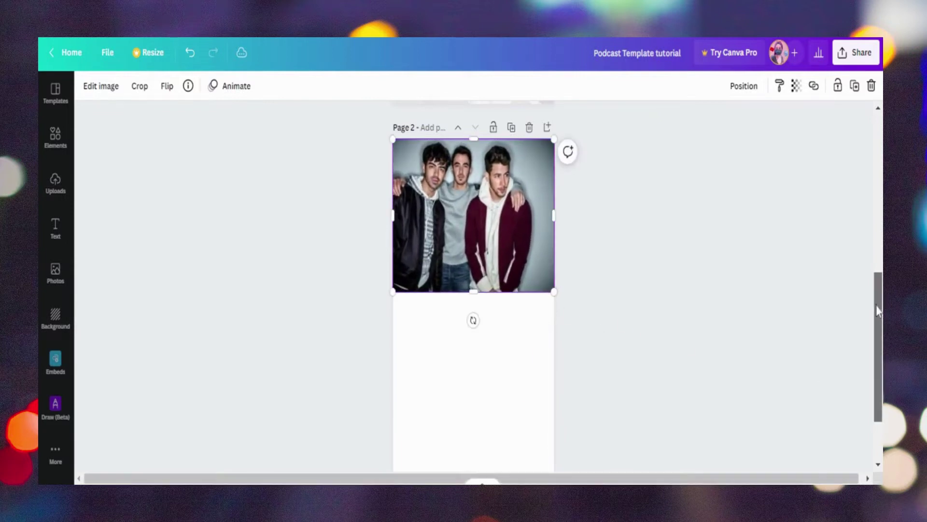
Stretch the photo of three men further down the page.
drag(878, 311, 873, 336)
click(481, 216)
drag(472, 220, 478, 427)
key(ctrl+z)
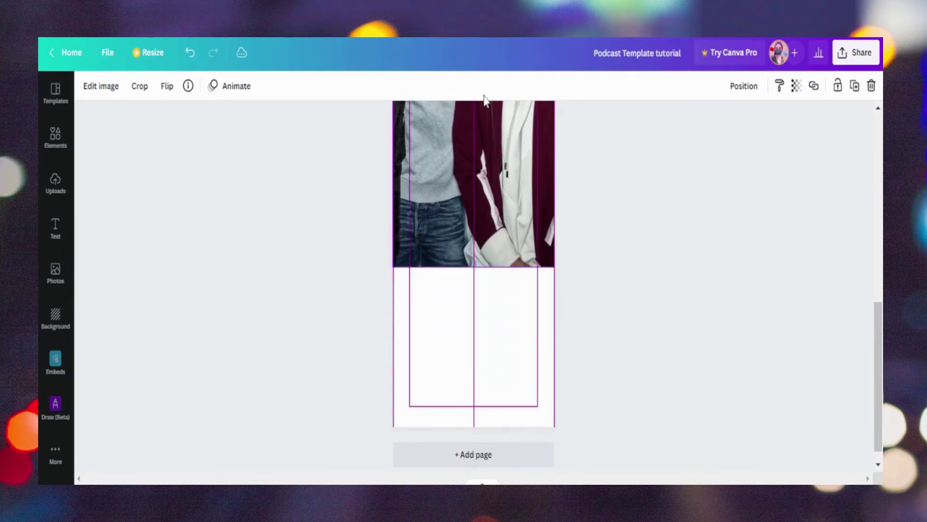
click(485, 325)
Send the photo to the back, behind the player controls, and stretch it down to the page's lower edge.
click(509, 208)
right_click(508, 207)
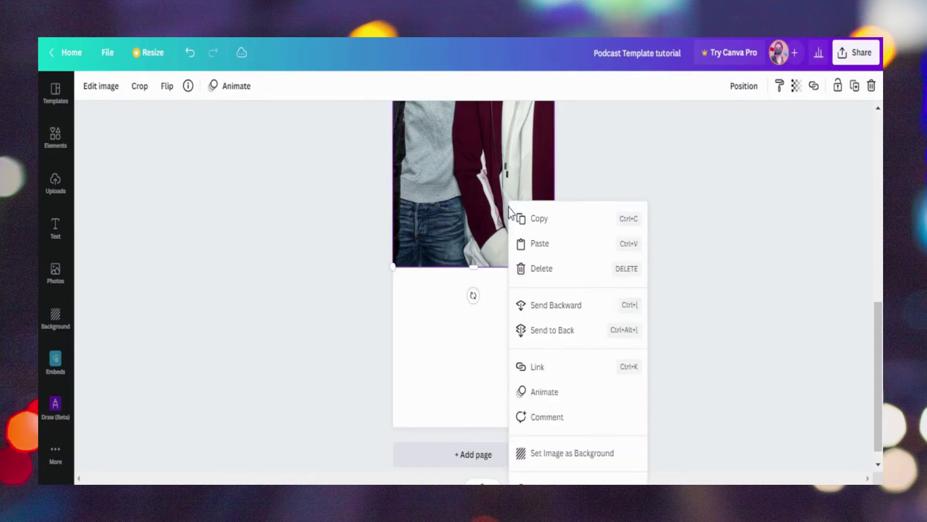
click(550, 331)
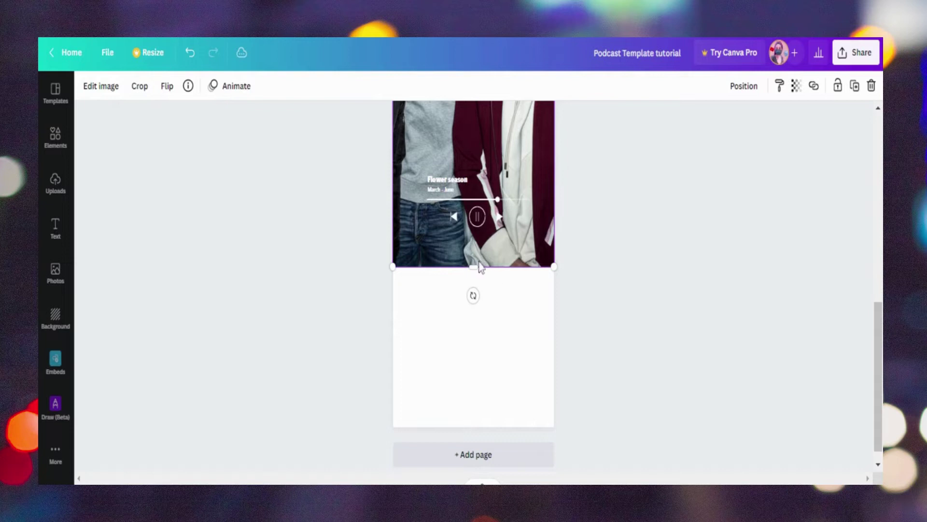
drag(470, 268, 475, 429)
click(639, 390)
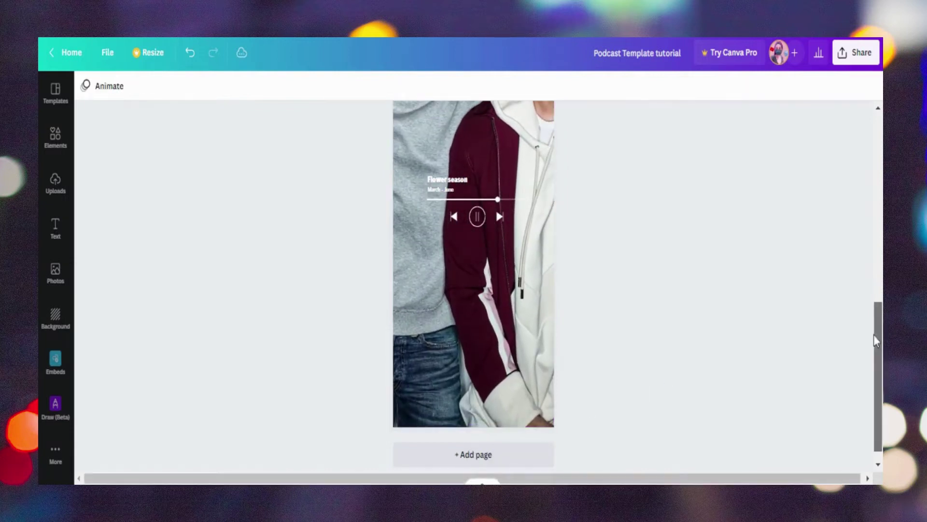
scroll(871, 316, up, 2)
drag(487, 290, 488, 399)
click(488, 240)
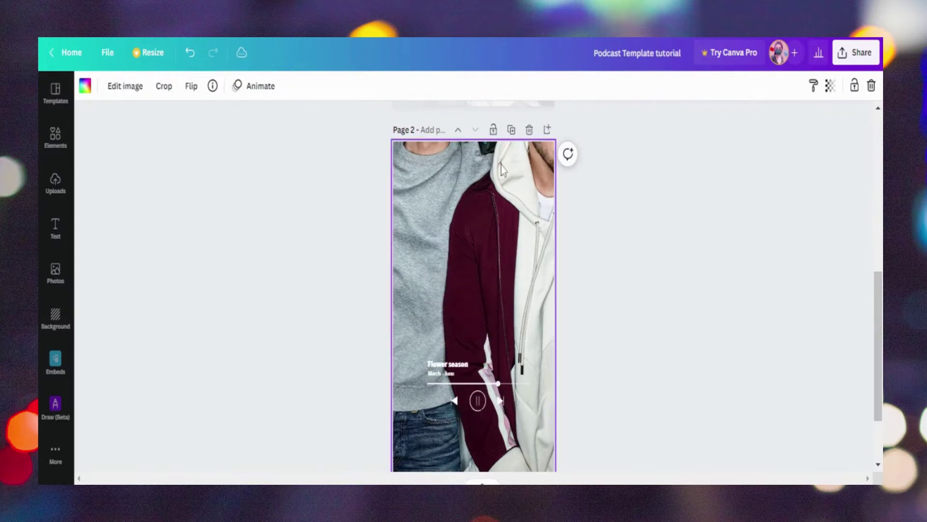
key(Escape)
click(190, 53)
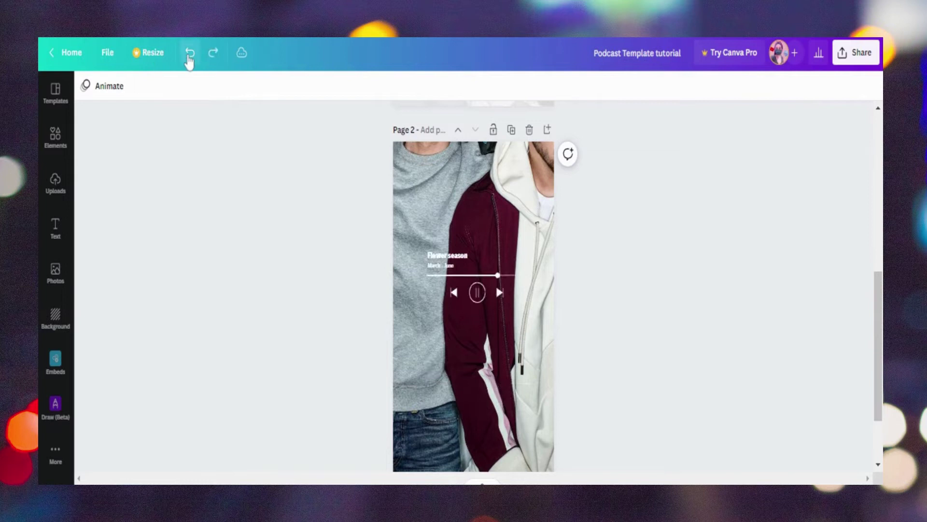
click(190, 60)
Reposition the background photo so the men's faces show, and move the player controls to the lower part of the page.
drag(463, 198, 471, 349)
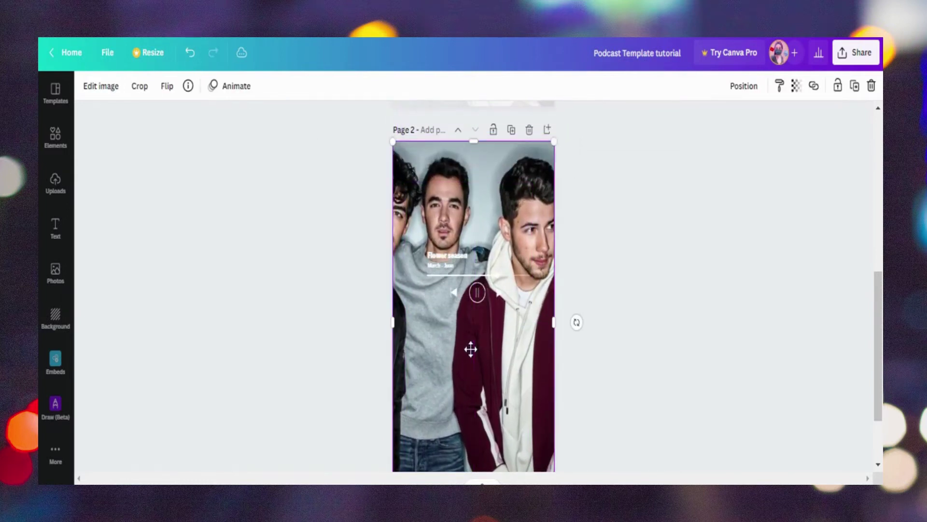
scroll(876, 307, down, 3)
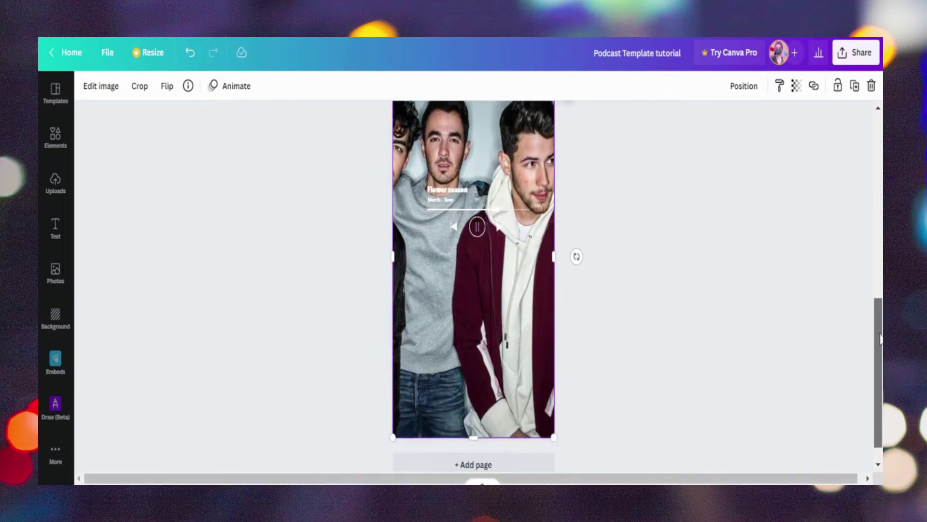
click(567, 242)
drag(488, 188, 489, 332)
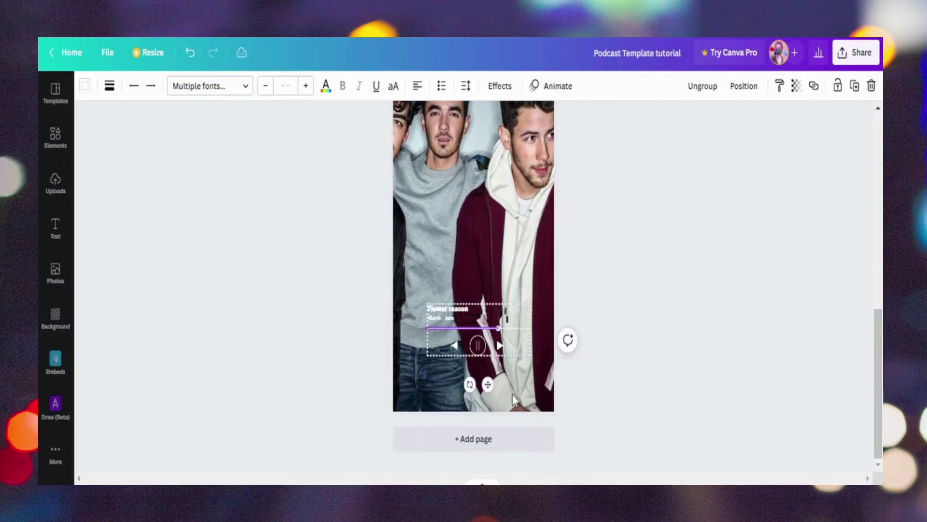
click(506, 410)
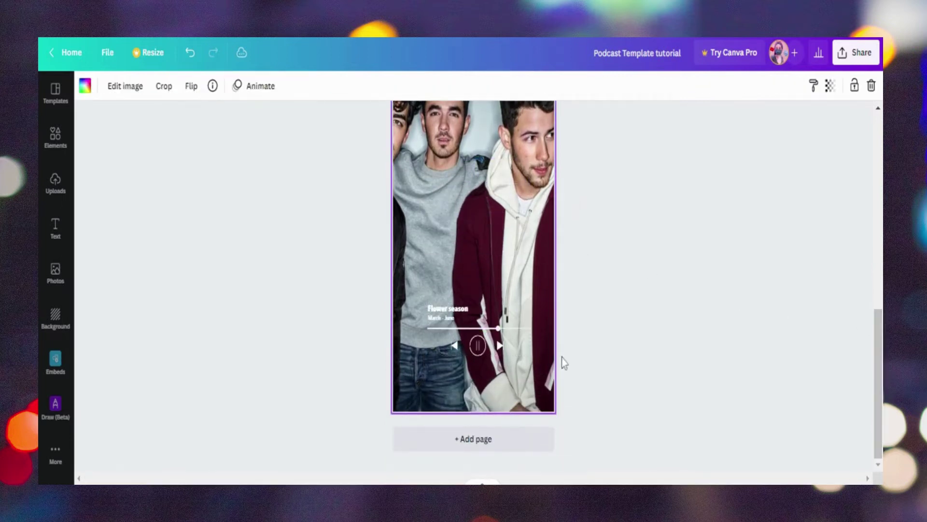
Search the elements library for "Grid".
click(55, 137)
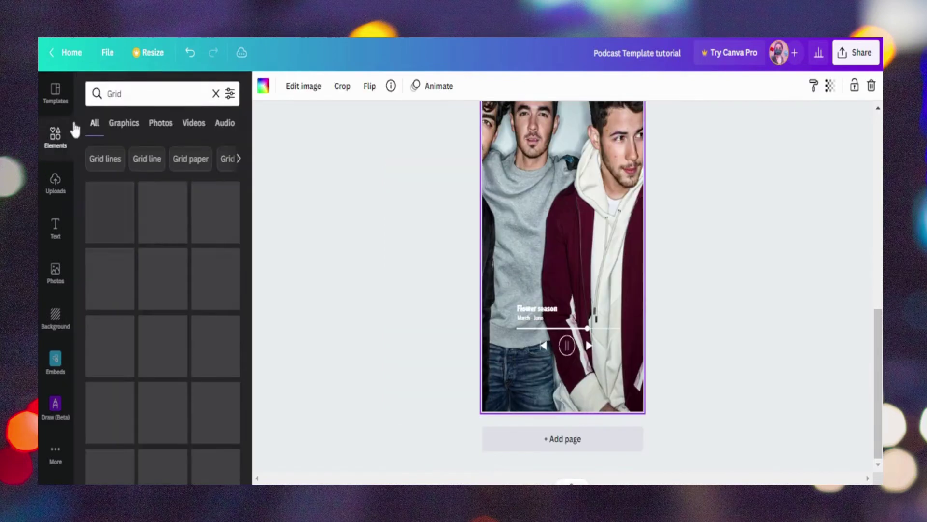
click(145, 93)
key(ctrl+a)
key(BackSpace)
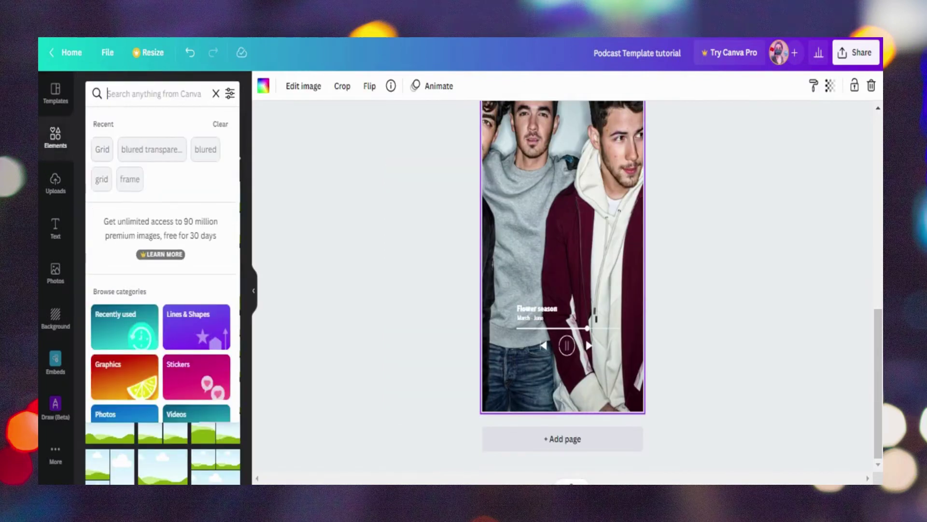
text(Grid)
key(Return)
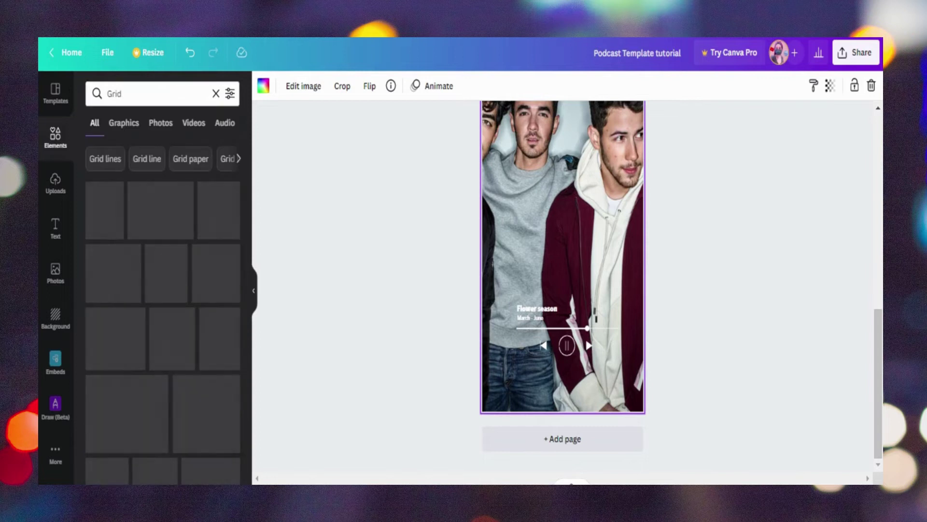
Add the single-cell grid from the search results to the page.
scroll(141, 282, down, 5)
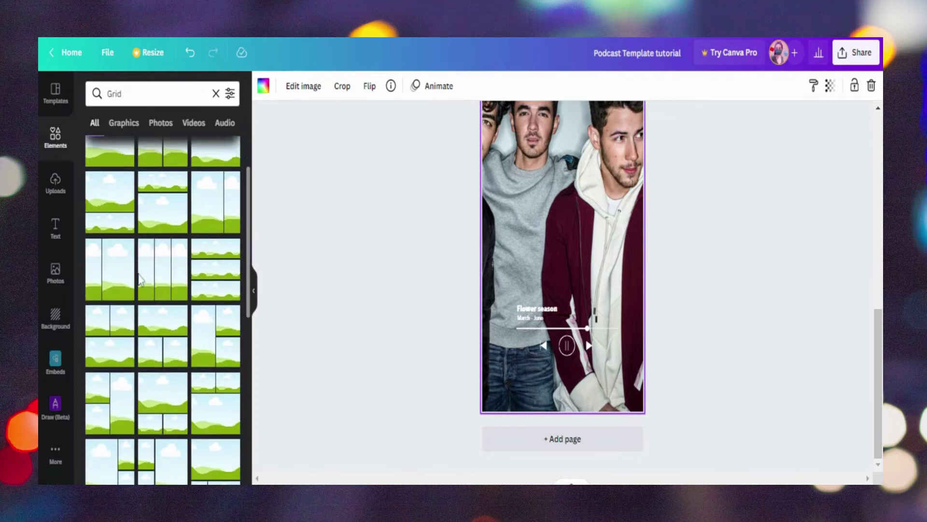
scroll(142, 281, up, 5)
scroll(142, 282, down, 5)
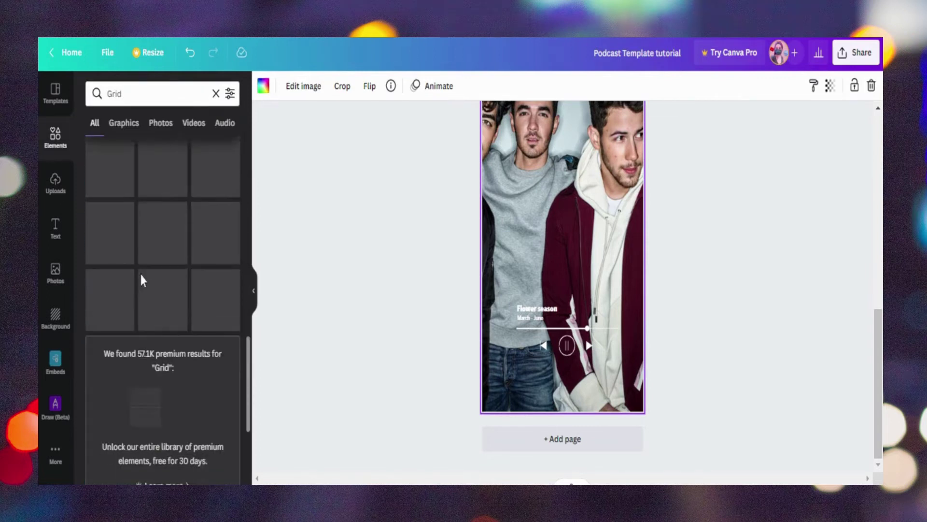
scroll(141, 282, up, 5)
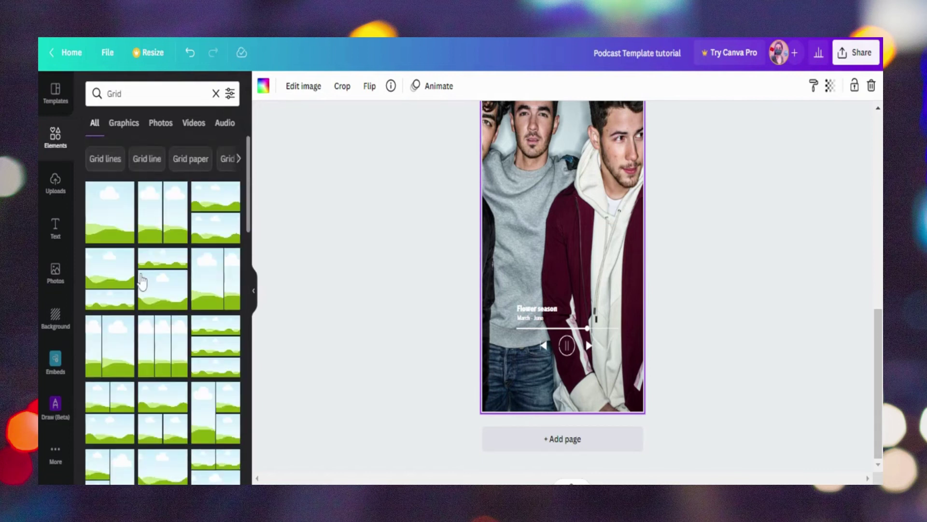
click(107, 215)
click(255, 292)
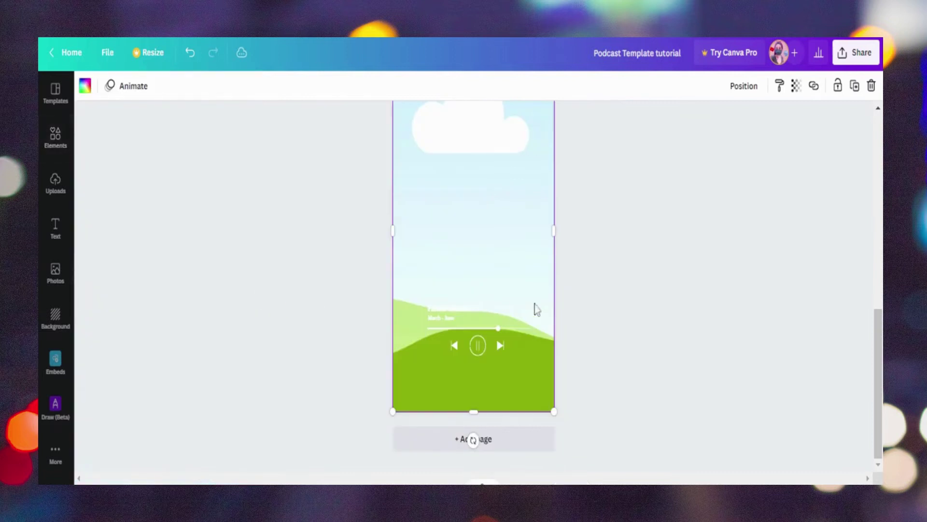
Reduce the grid's height to a full-width band and place it mid-page, just above the player controls.
drag(472, 413, 509, 386)
scroll(869, 325, up, 3)
drag(471, 298, 471, 335)
scroll(878, 363, down, 2)
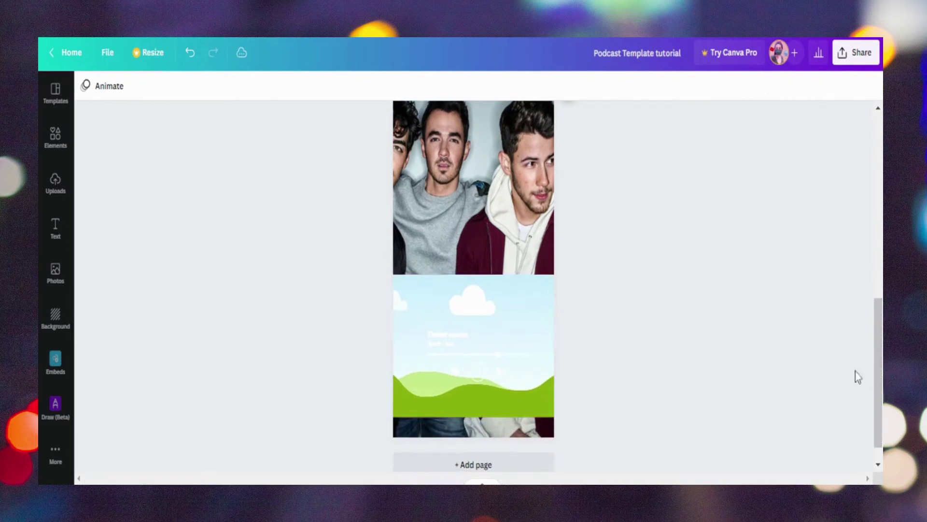
drag(476, 418, 478, 376)
drag(480, 303, 478, 234)
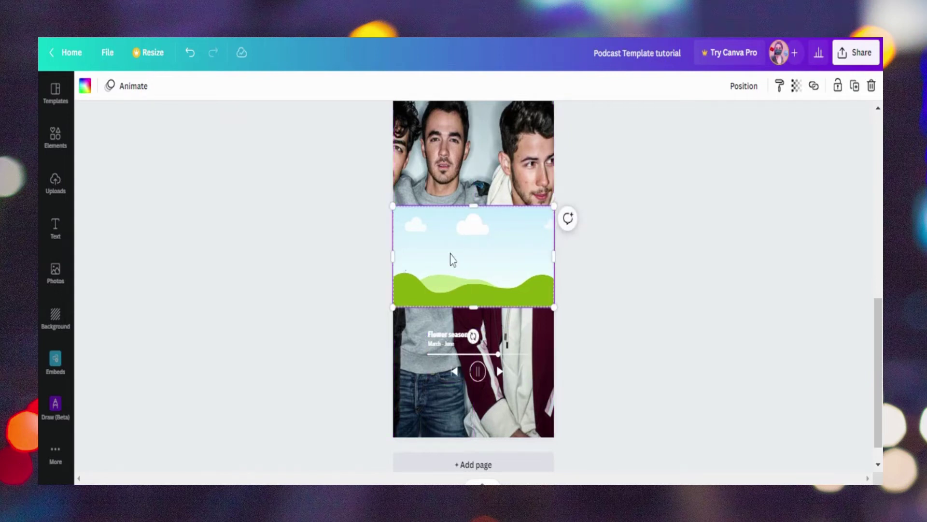
Insert the uploaded photo of three men again and place it inside the grid.
click(54, 185)
click(121, 241)
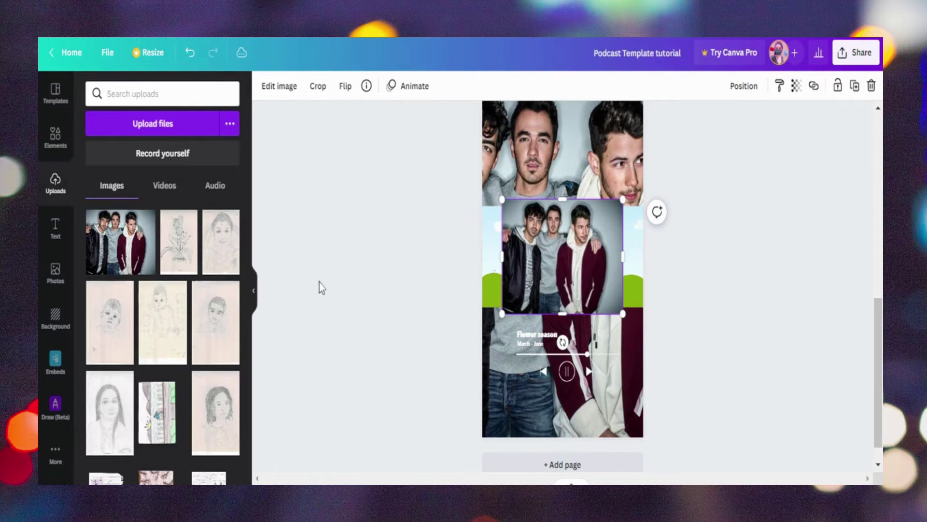
click(253, 295)
drag(473, 256, 509, 317)
click(485, 273)
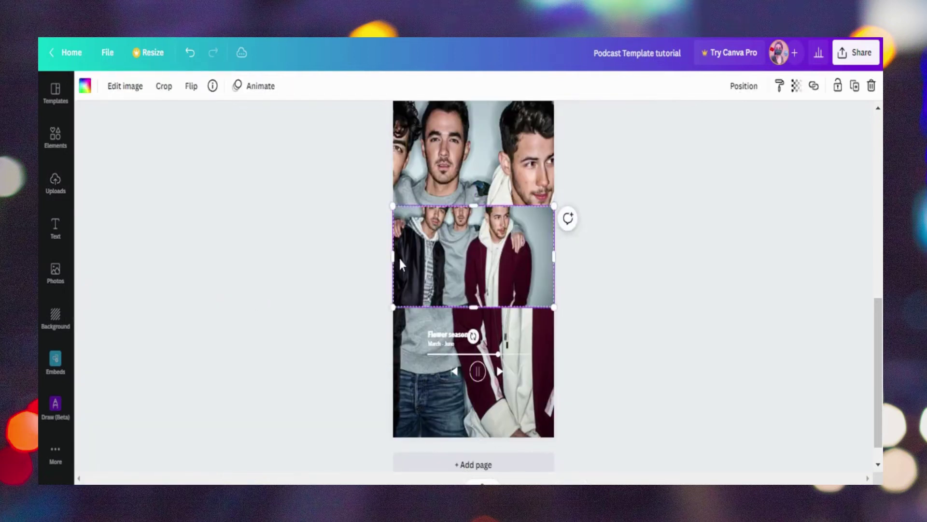
Shrink the photo-filled grid from two opposite corners so it sits inset from both page sides.
drag(391, 207, 415, 209)
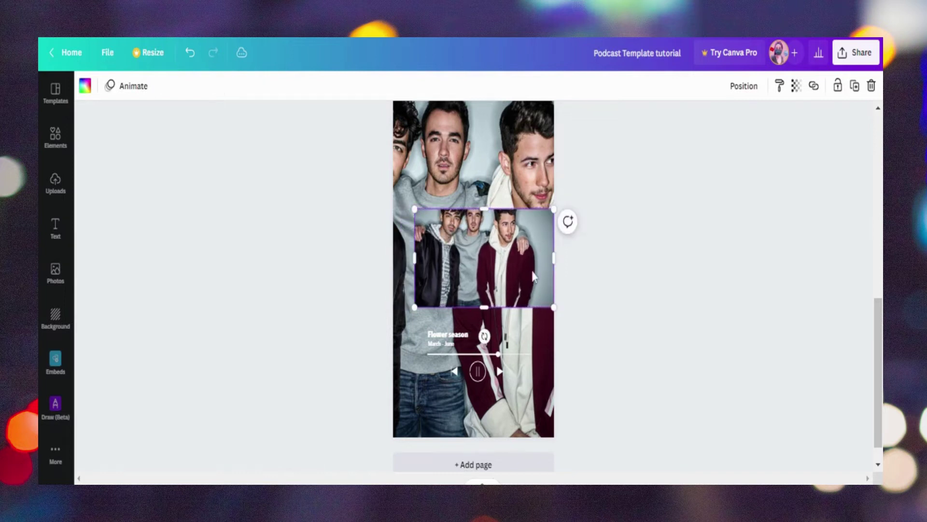
drag(547, 303, 542, 297)
click(521, 130)
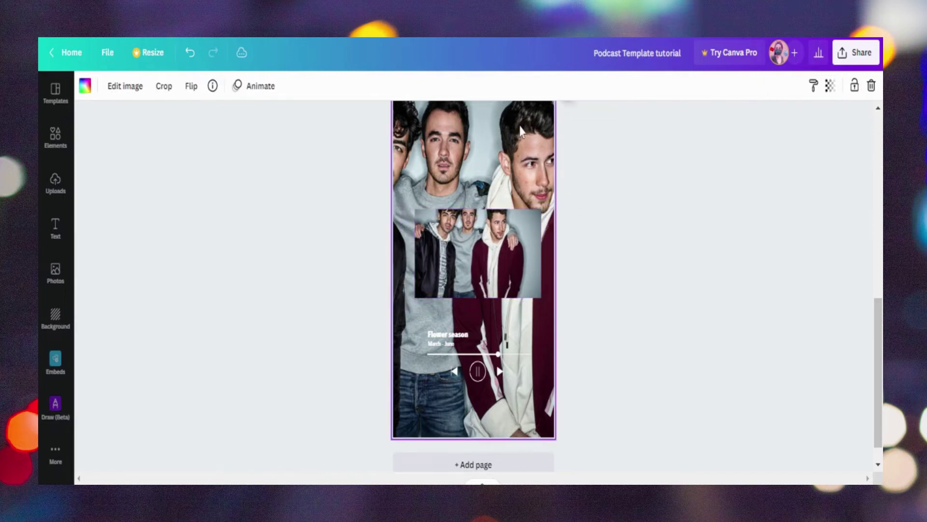
Increase the background photo's transparency to a faded look and lock it in place.
click(830, 86)
drag(826, 136, 788, 136)
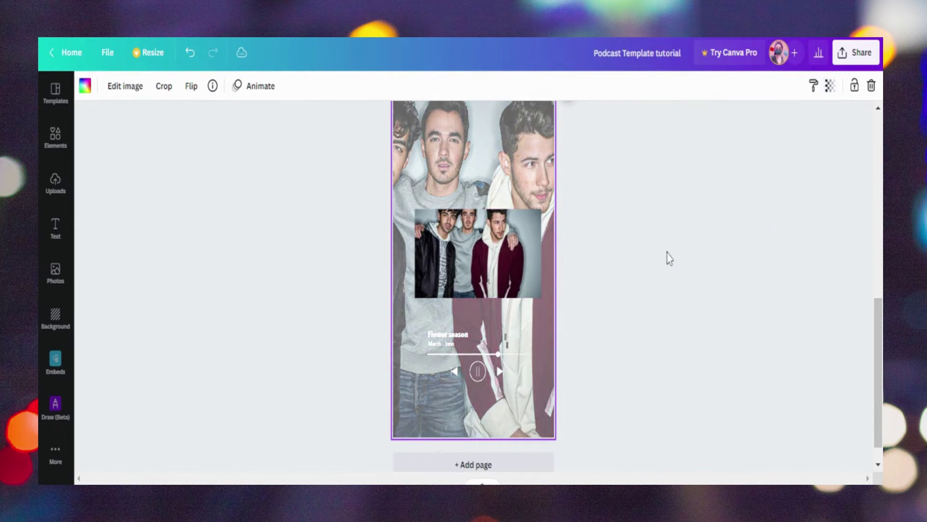
click(769, 203)
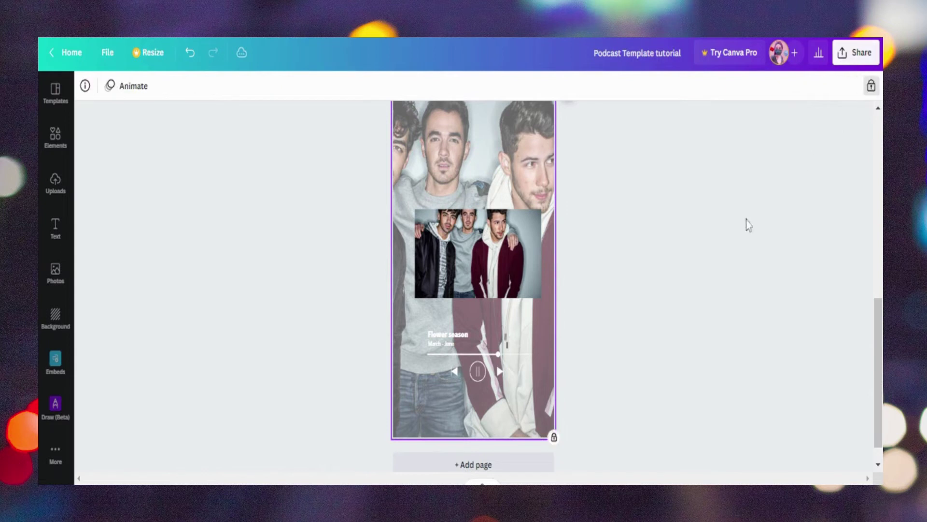
Enlarge the photo-filled grid from its lower corners to nearly the page width and lock it.
click(461, 259)
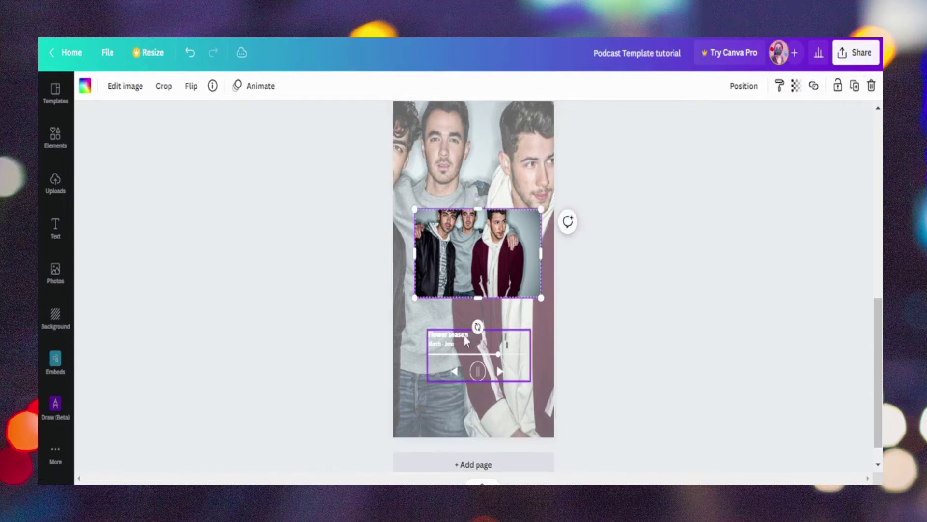
drag(415, 296, 402, 325)
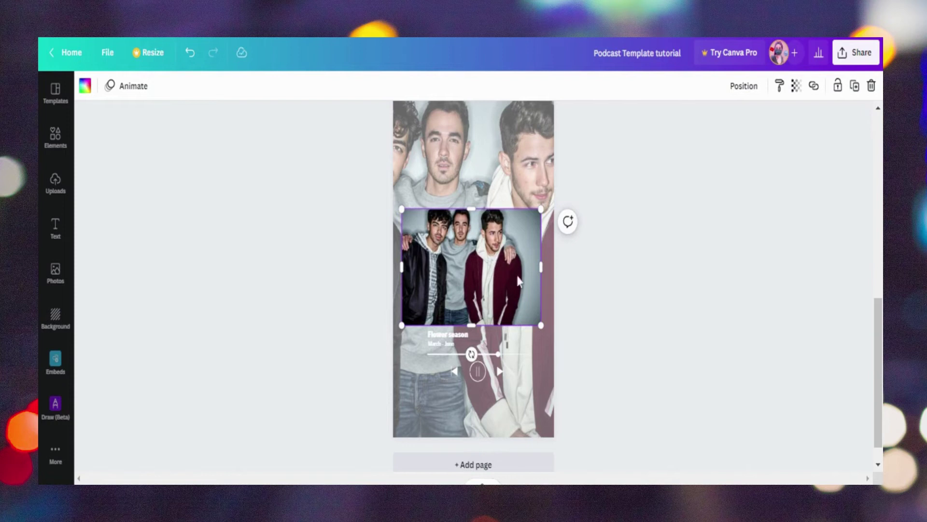
drag(541, 327, 544, 330)
click(609, 309)
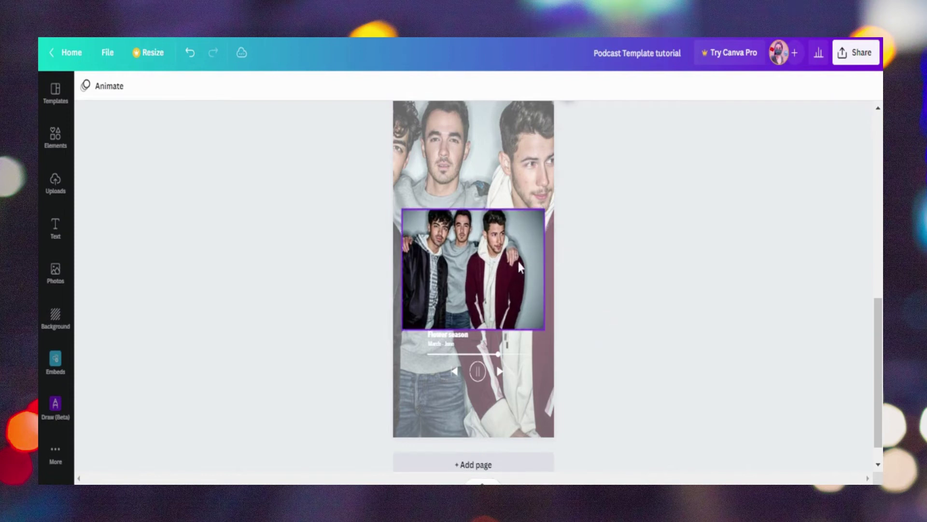
click(481, 261)
click(838, 86)
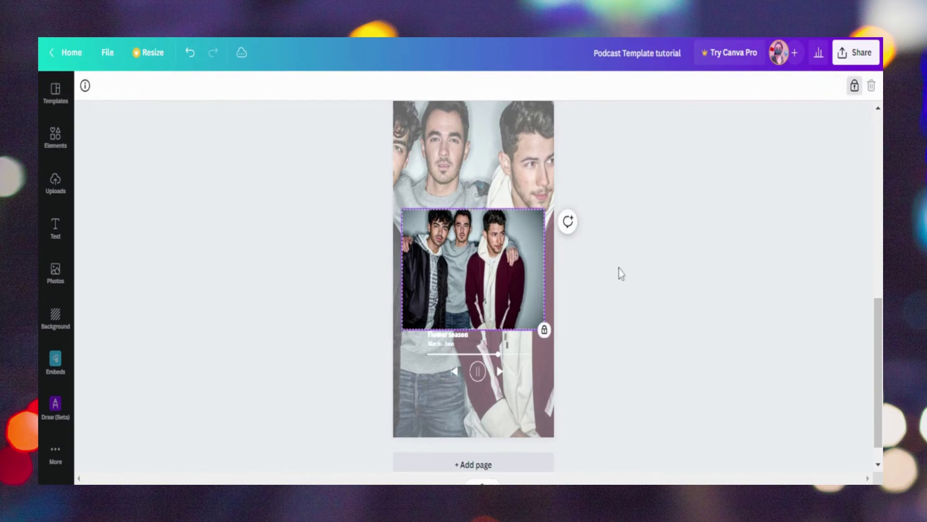
Move the player controls group onto the framed photo and replace its title with "Leave Before you Love me".
drag(485, 358, 479, 265)
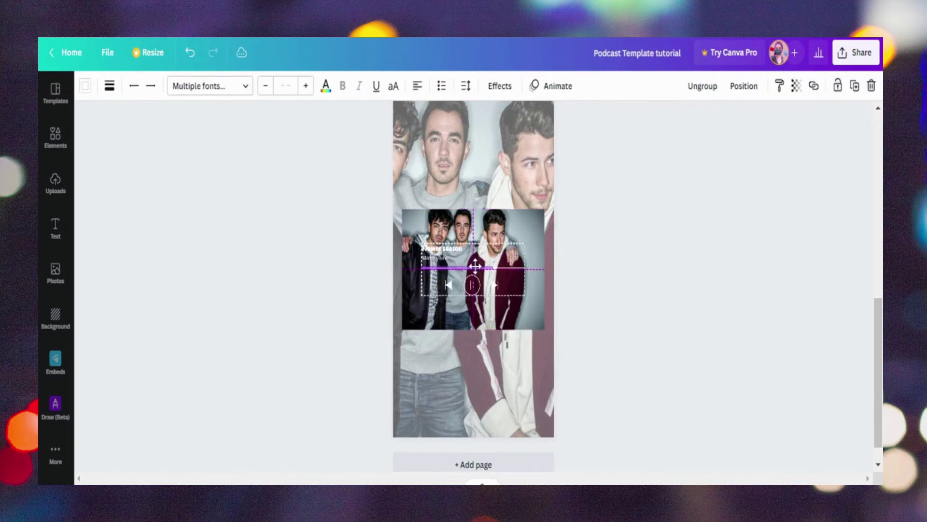
scroll(497, 390, up, 5)
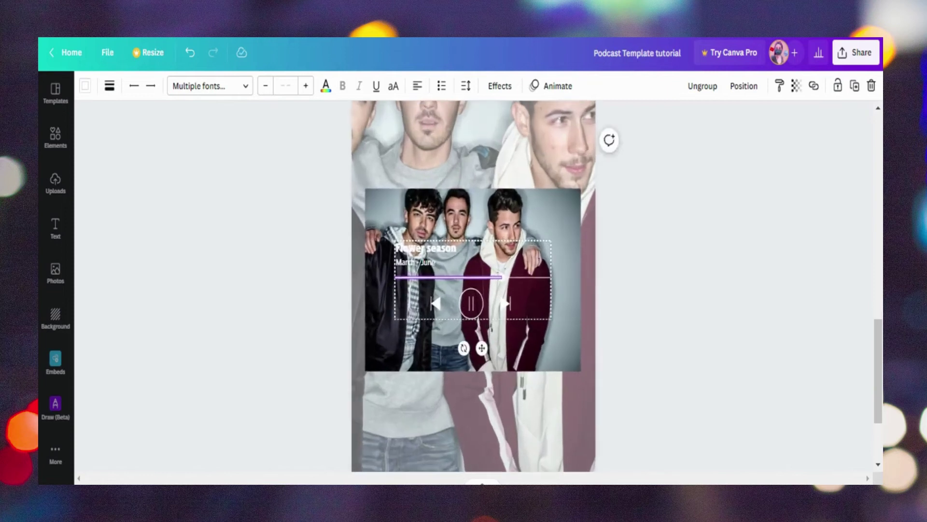
double_click(397, 249)
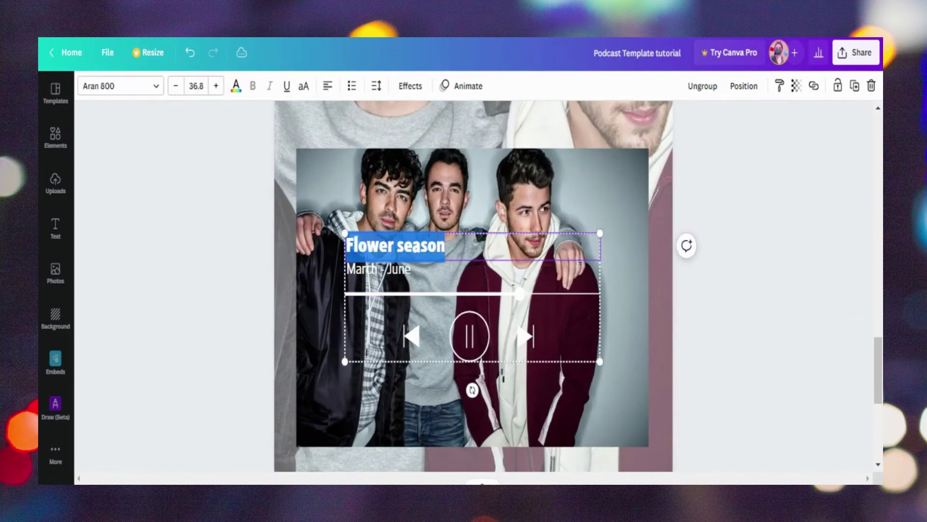
text(Leave Before you Love me)
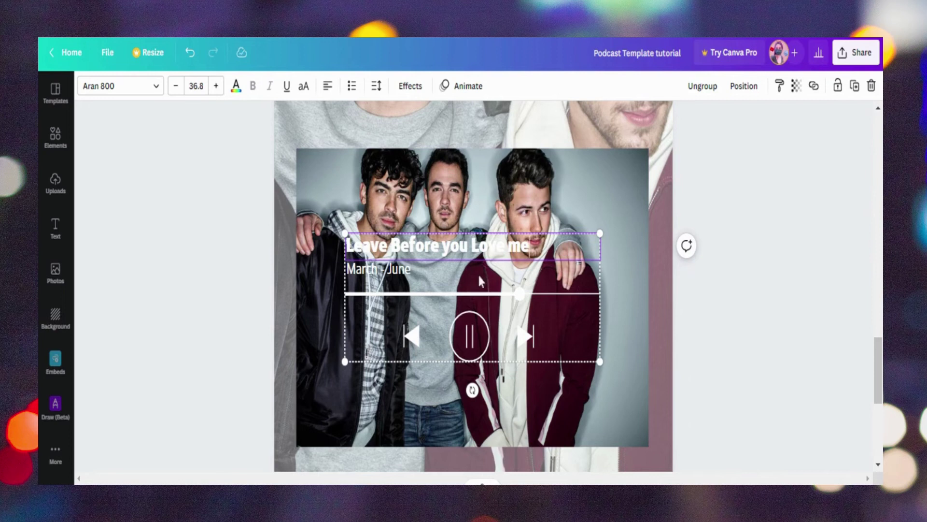
Change the song title's text colour to black.
key(ctrl+a)
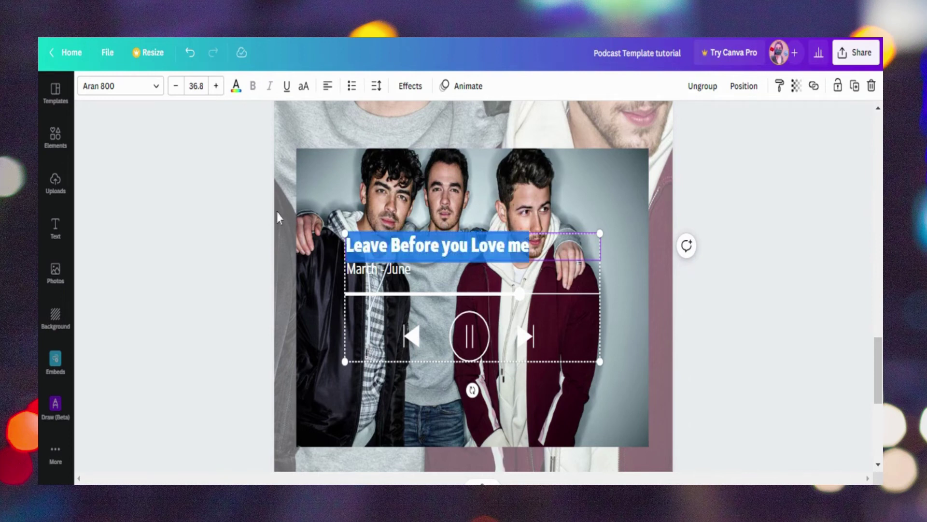
click(236, 86)
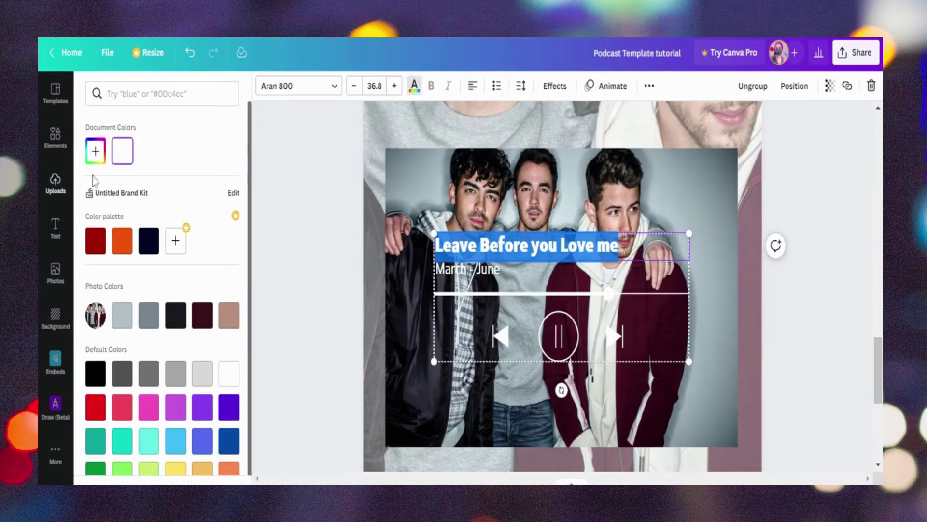
click(95, 151)
click(102, 245)
Try black on the "March - June" subtitle and set its colour back to white.
double_click(470, 272)
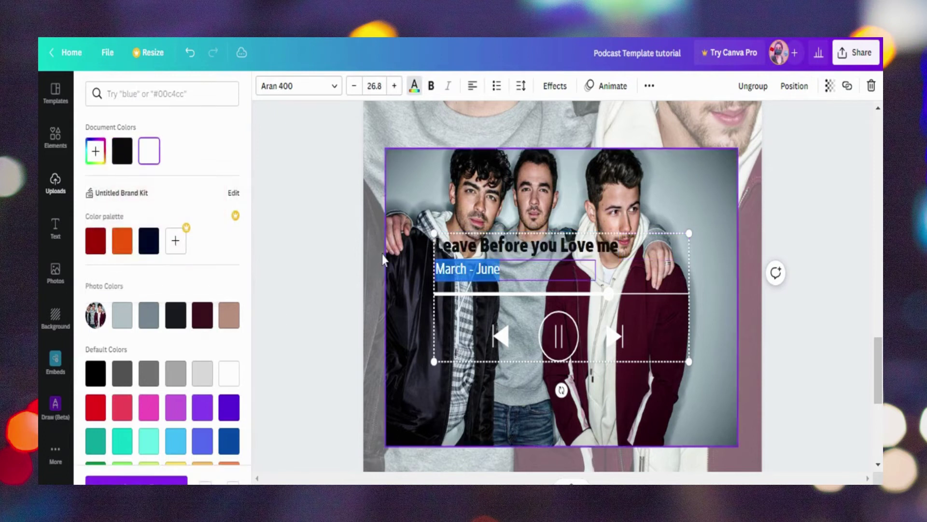
click(123, 151)
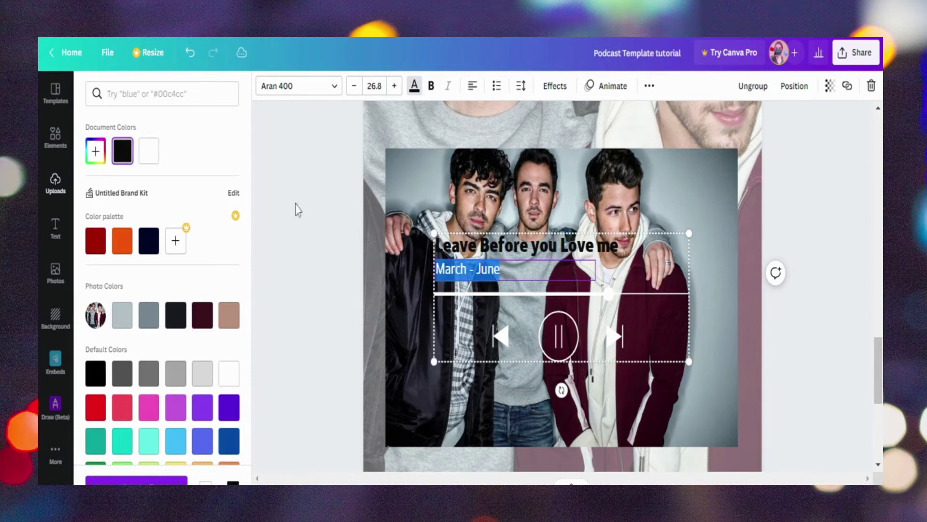
click(149, 150)
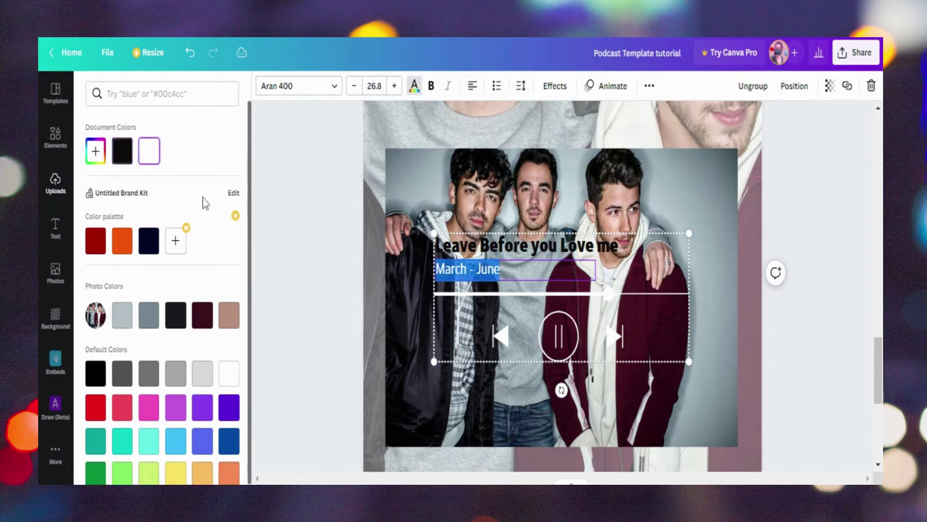
Set the line weight of the pause symbol's right bar to 10.
click(560, 337)
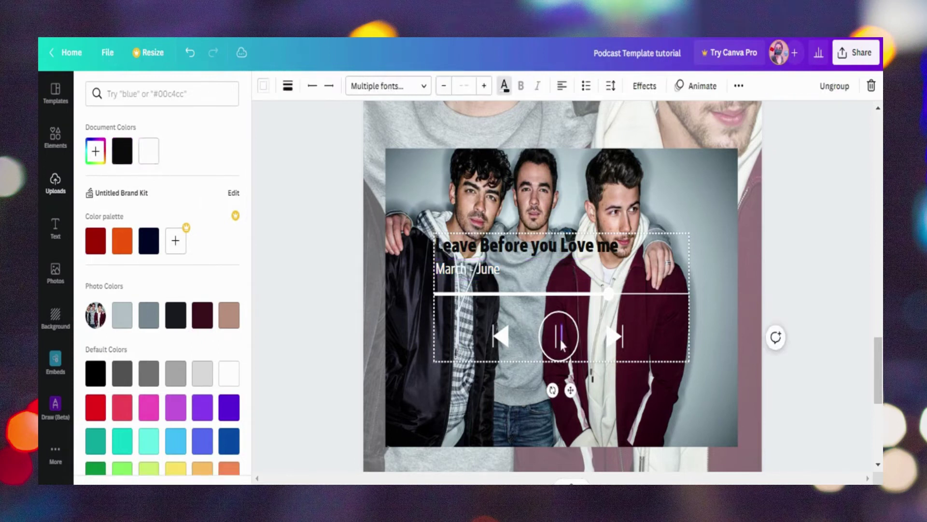
click(287, 87)
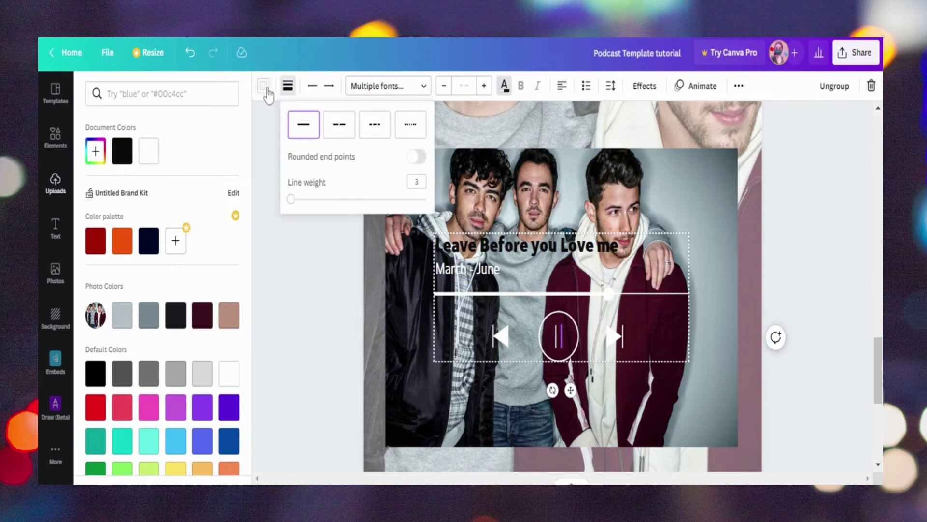
drag(291, 199, 303, 210)
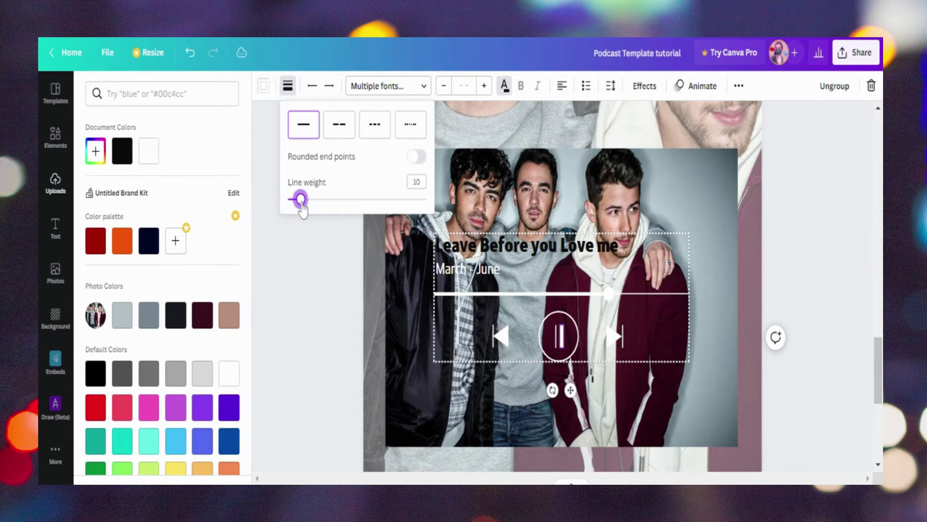
Set the line weight of the progress bar's played portion to 10.
click(609, 300)
click(263, 87)
click(292, 95)
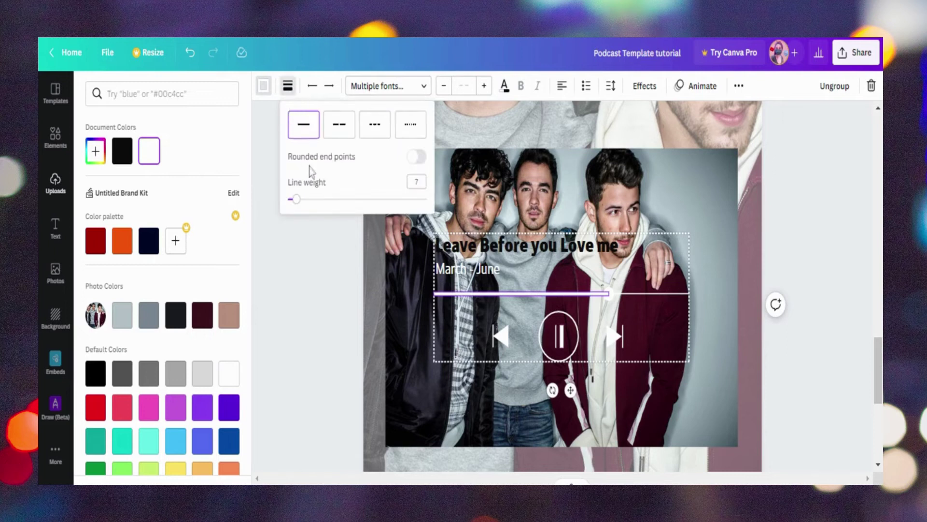
drag(296, 199, 300, 201)
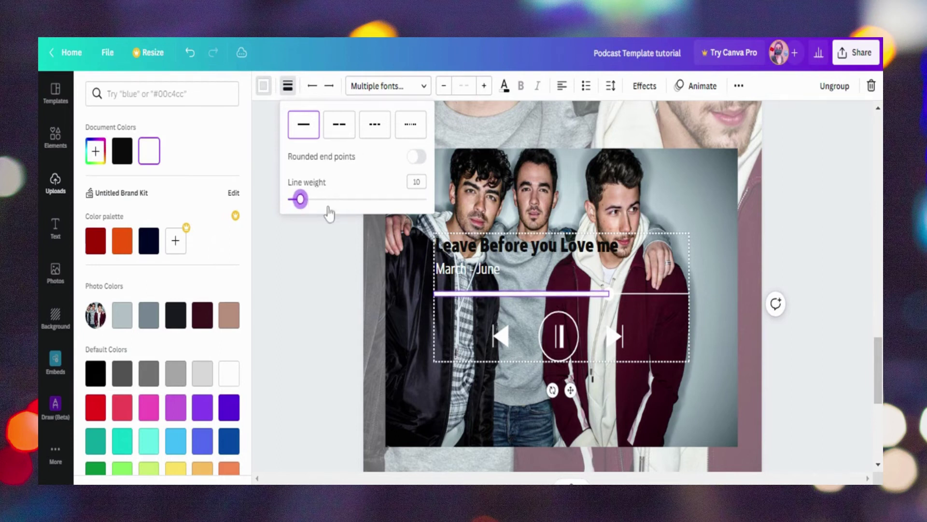
Set the line weight of the progress bar's full-length track to 10.
click(634, 302)
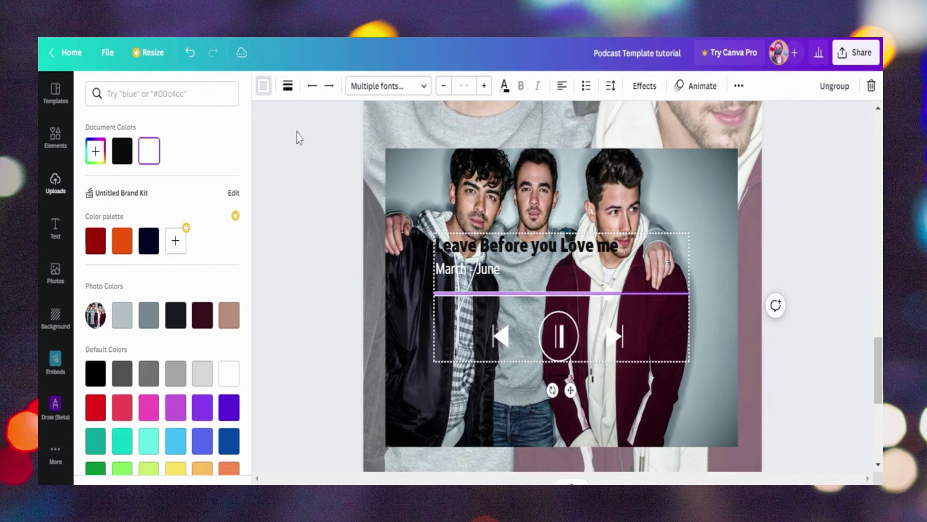
click(288, 87)
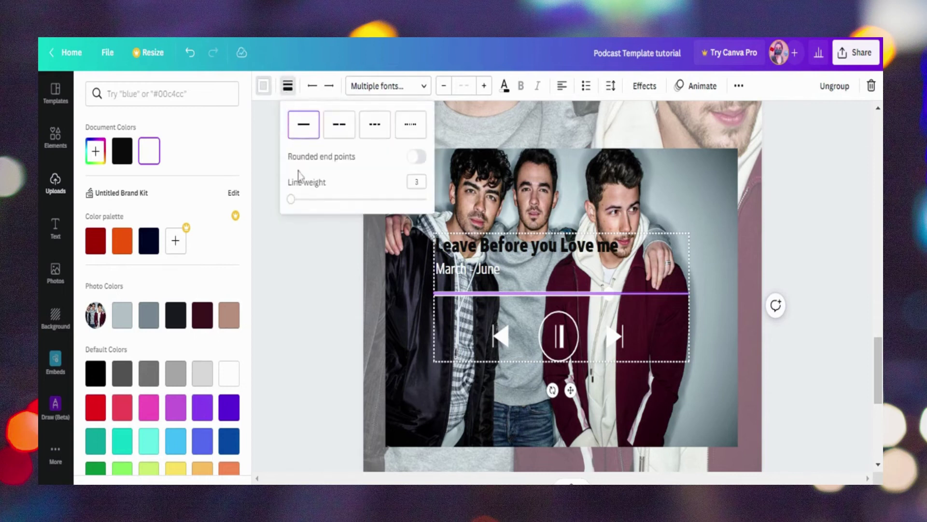
drag(292, 203, 301, 203)
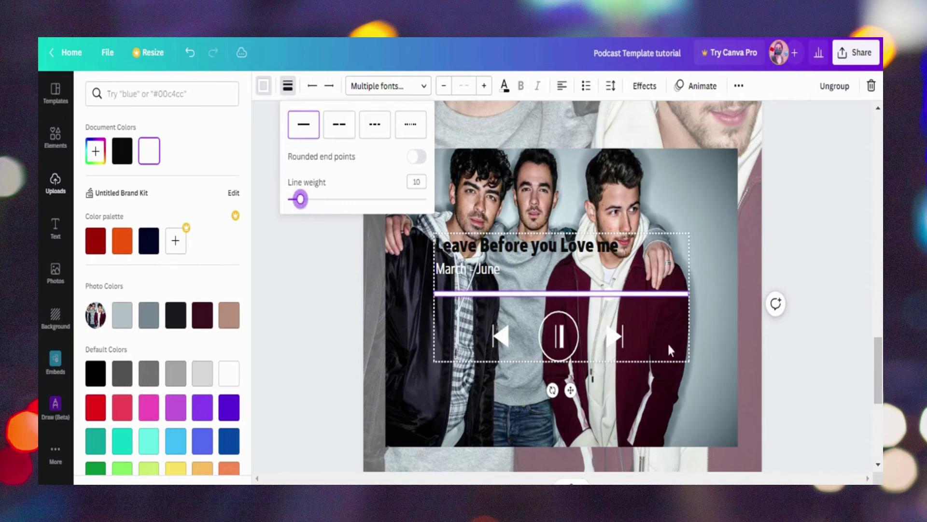
Thin the pause symbol's right bar by lowering its line weight.
click(634, 334)
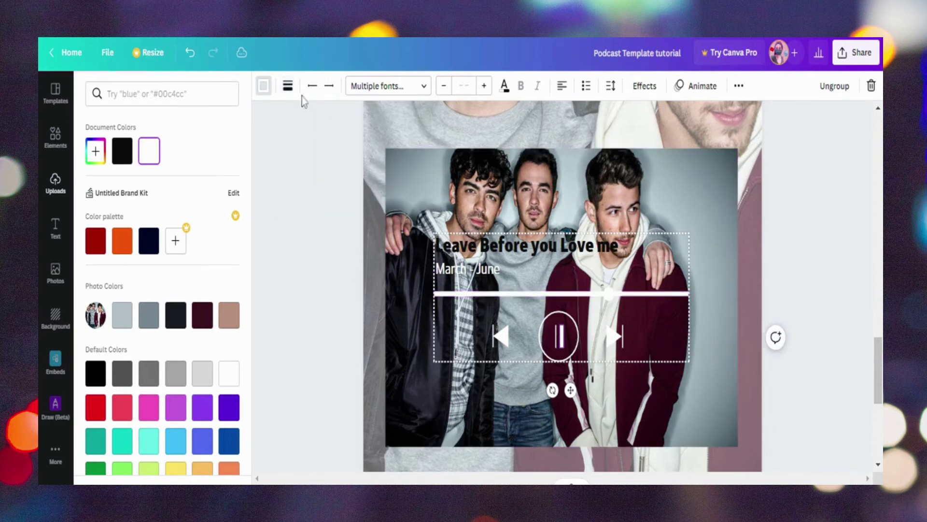
click(288, 87)
drag(300, 206, 294, 209)
click(645, 322)
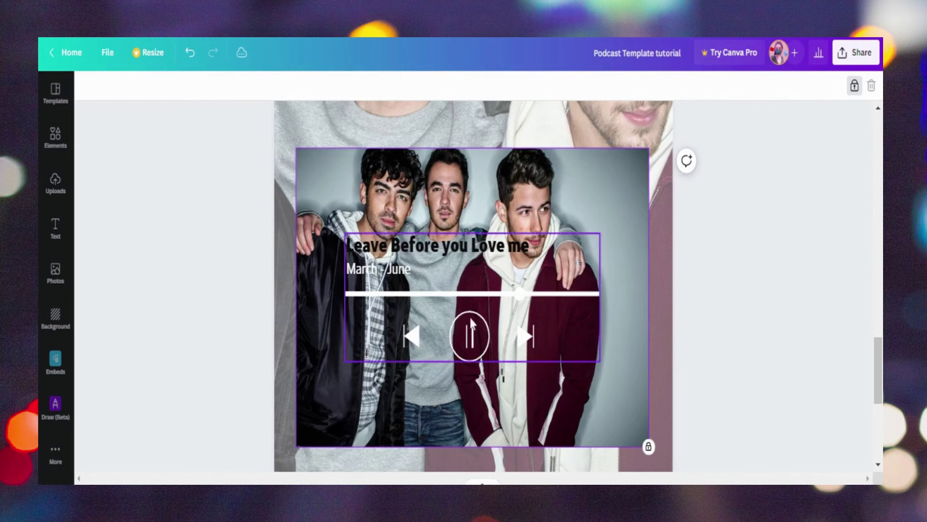
Ungroup the player elements and enlarge them together from the lower corners to span the framed photo's full width.
click(454, 334)
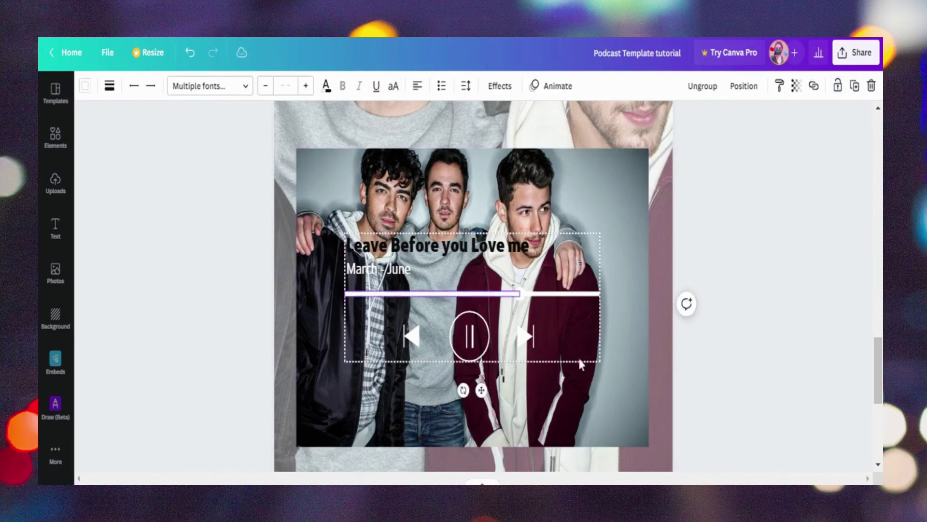
right_click(462, 333)
click(521, 368)
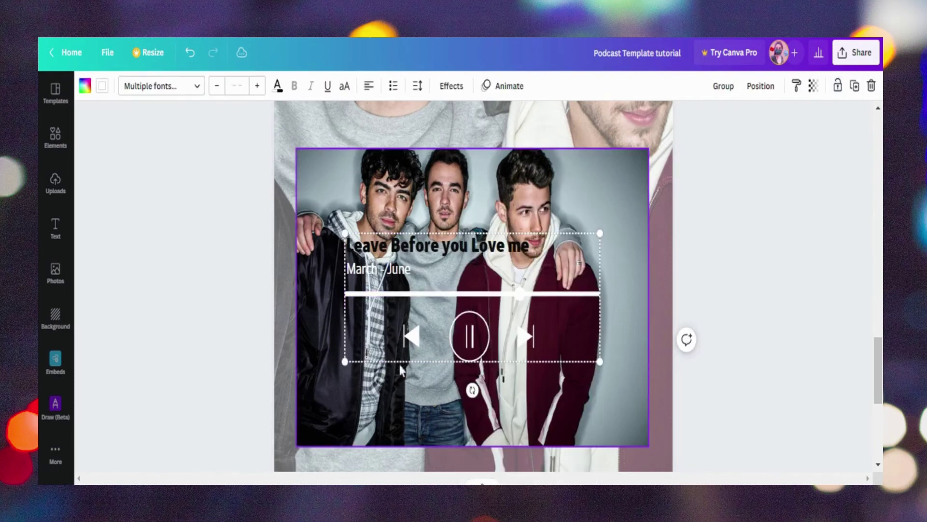
drag(345, 361, 314, 377)
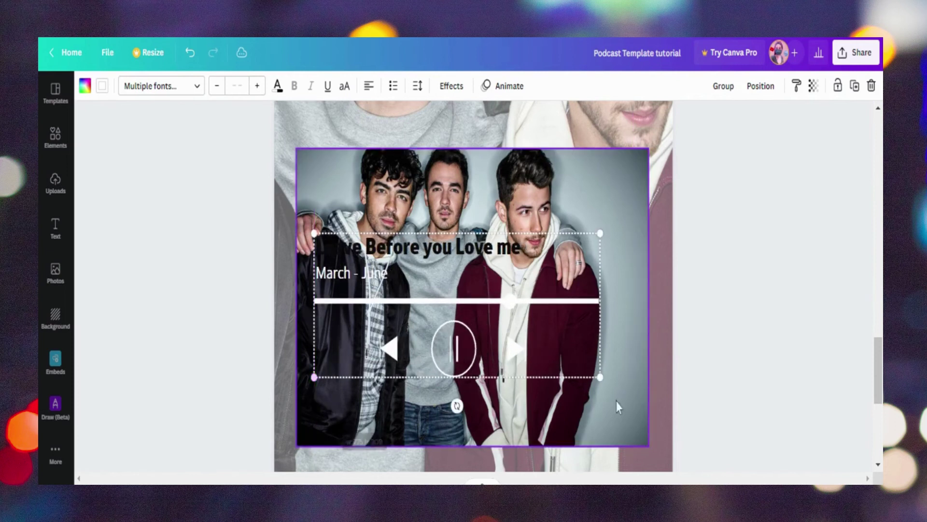
drag(600, 378, 647, 409)
drag(314, 401, 297, 412)
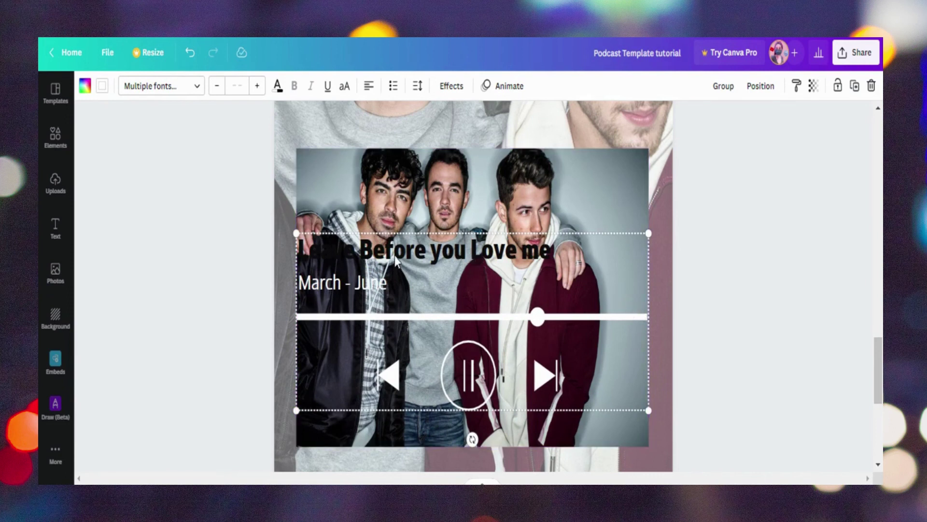
Deselect the player elements and preview the whole page in full-screen view.
click(598, 278)
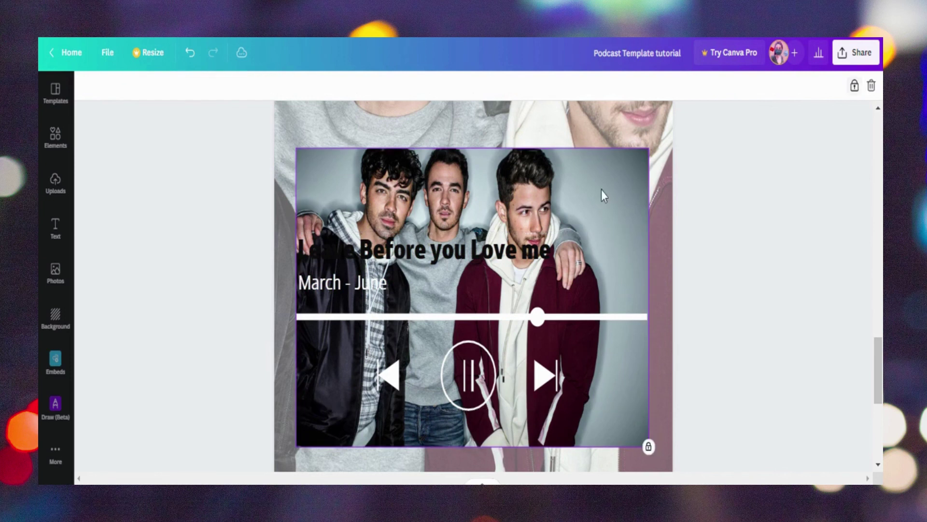
key(ctrl+minus)
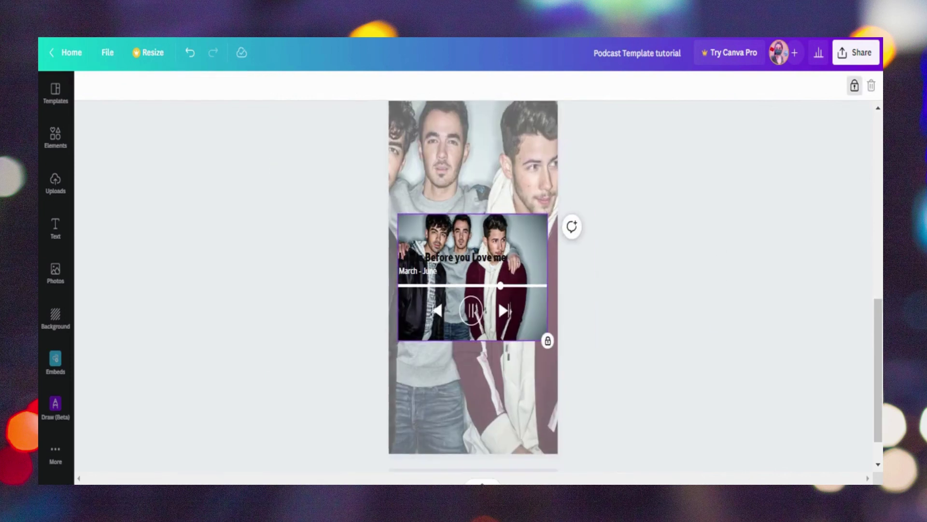
key(ctrl+alt+p)
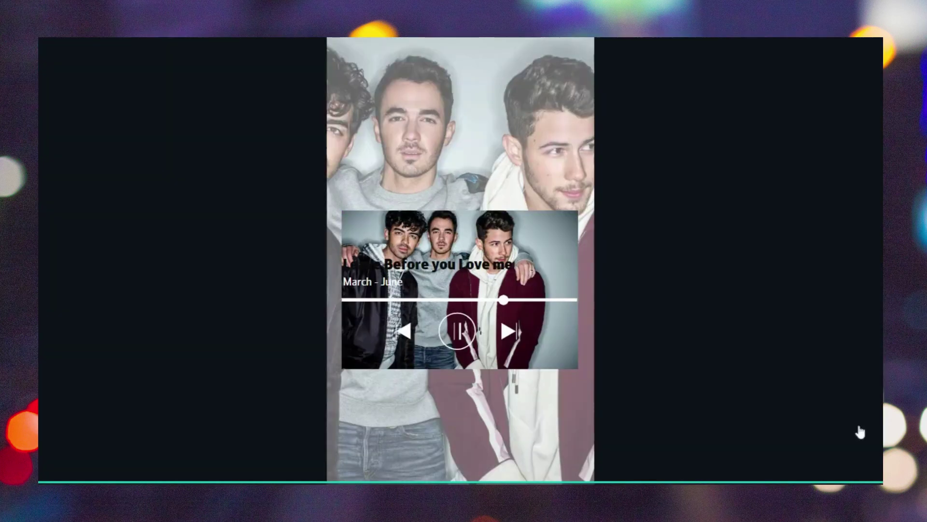